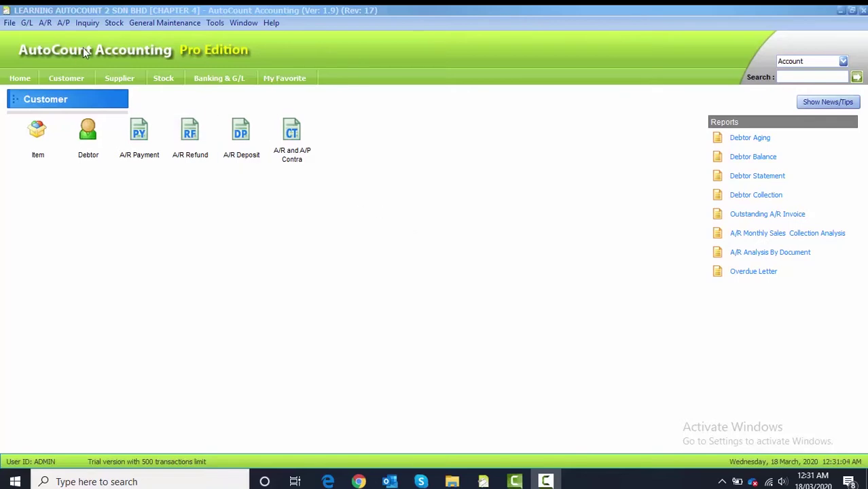
# - Open a blank new stock item form from stock item maintenance
pyautogui.click(114, 23)
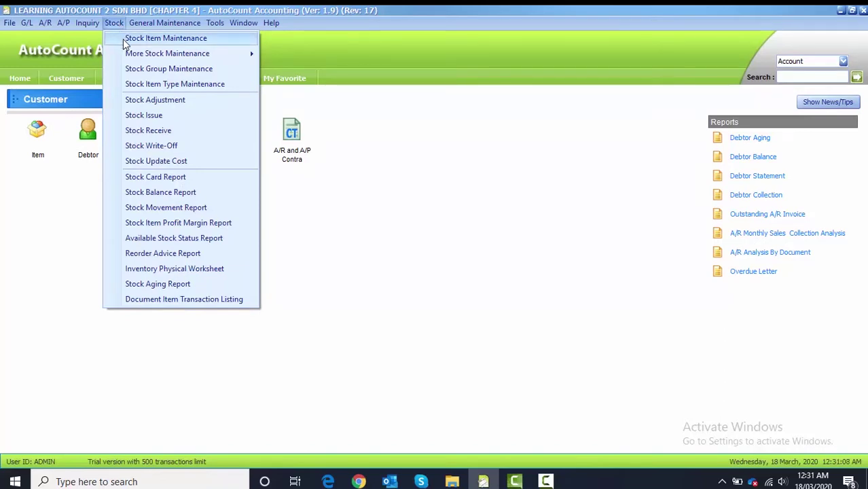
pyautogui.click(128, 39)
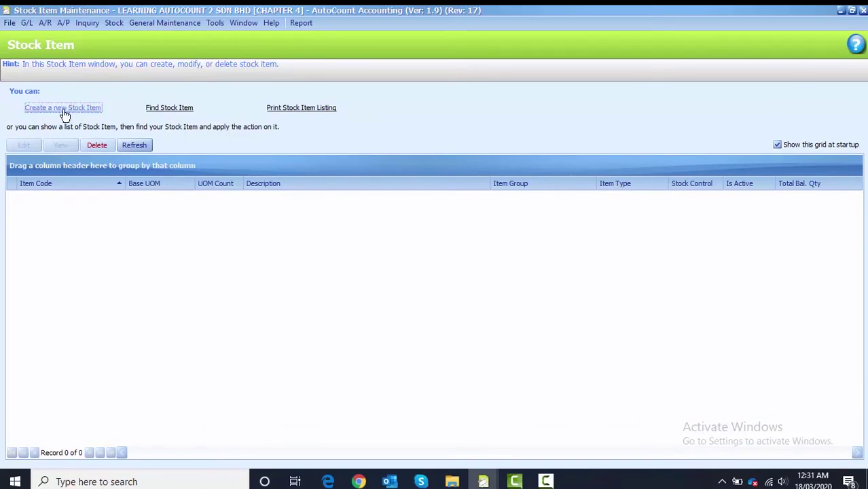
pyautogui.click(47, 113)
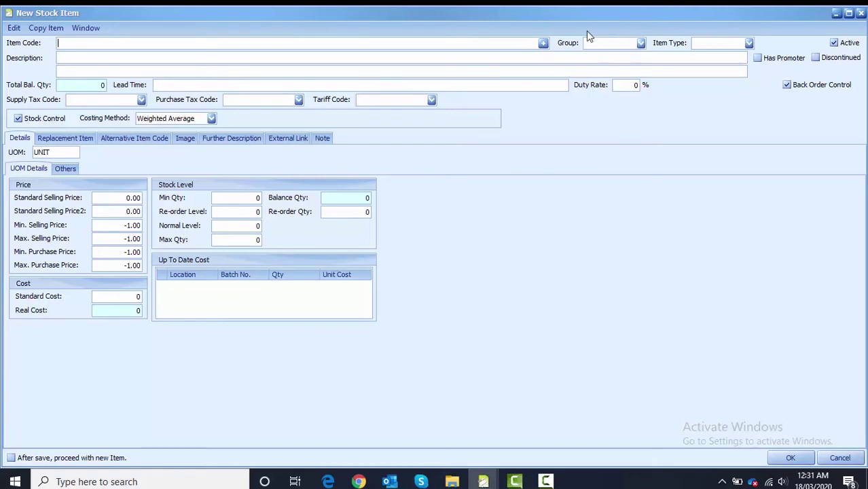
# - Assign the new item to group PHO and item type MTO, generate its item code, and enter the description MTOROLA 501
pyautogui.click(639, 43)
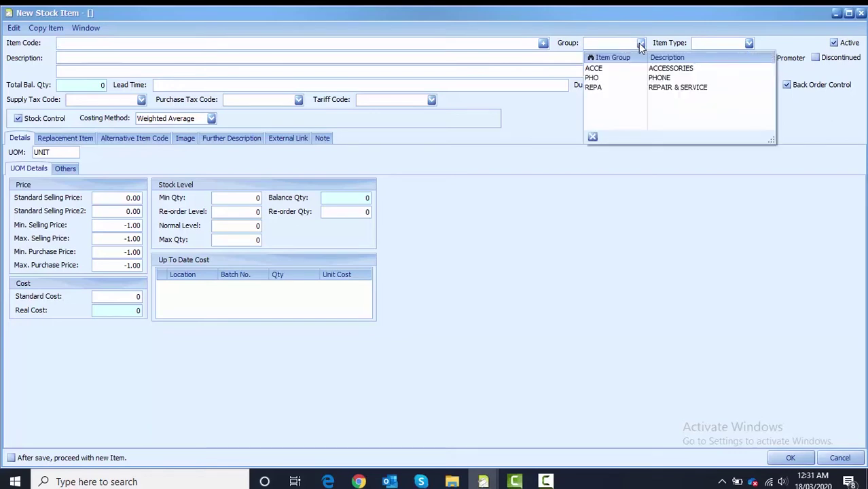
pyautogui.click(655, 78)
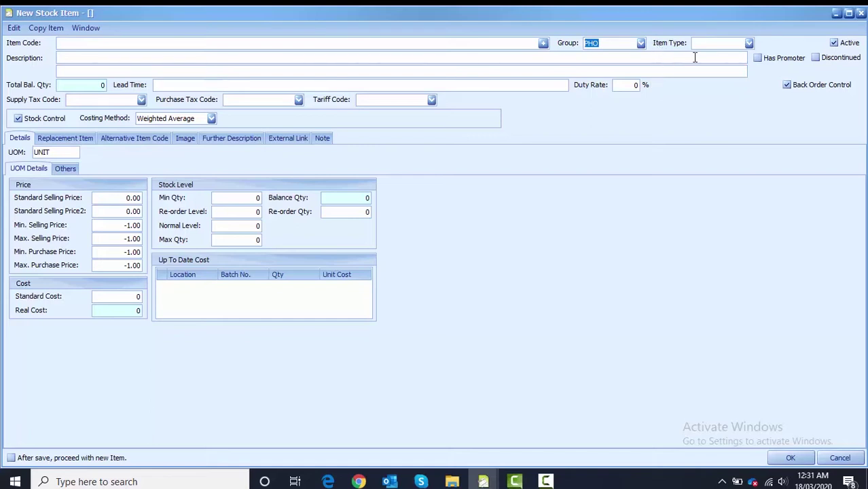
pyautogui.click(748, 44)
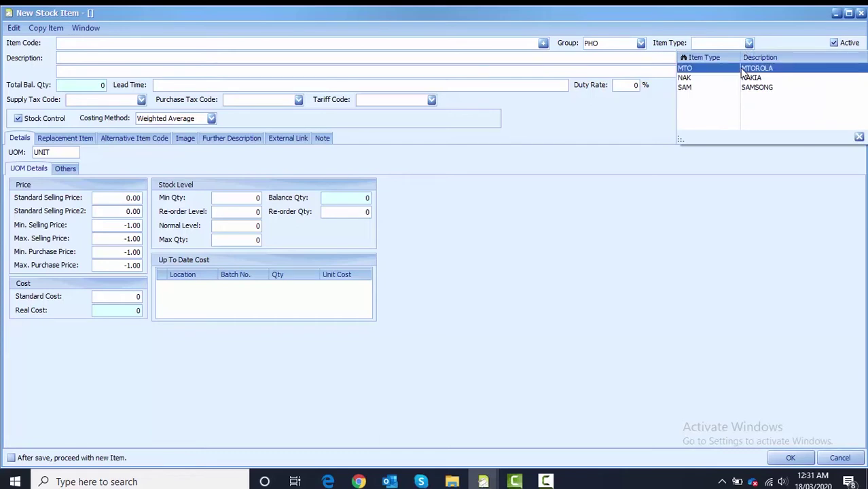
pyautogui.click(742, 70)
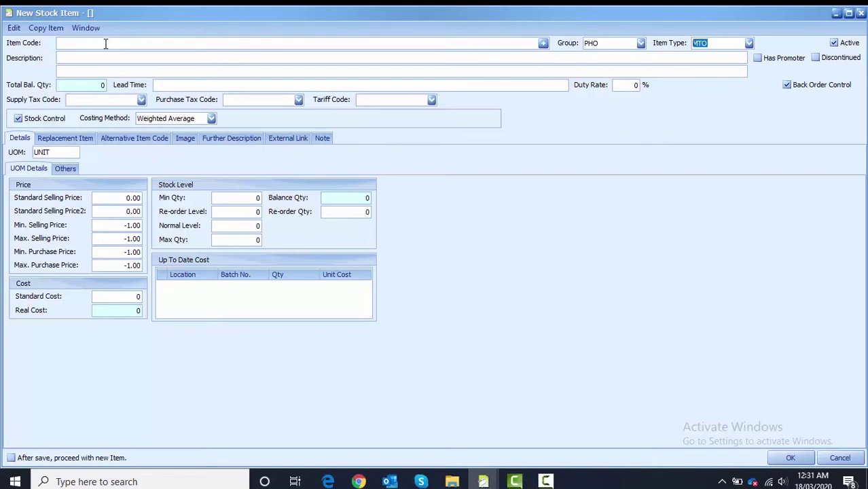
pyautogui.click(543, 45)
pyautogui.click(276, 57)
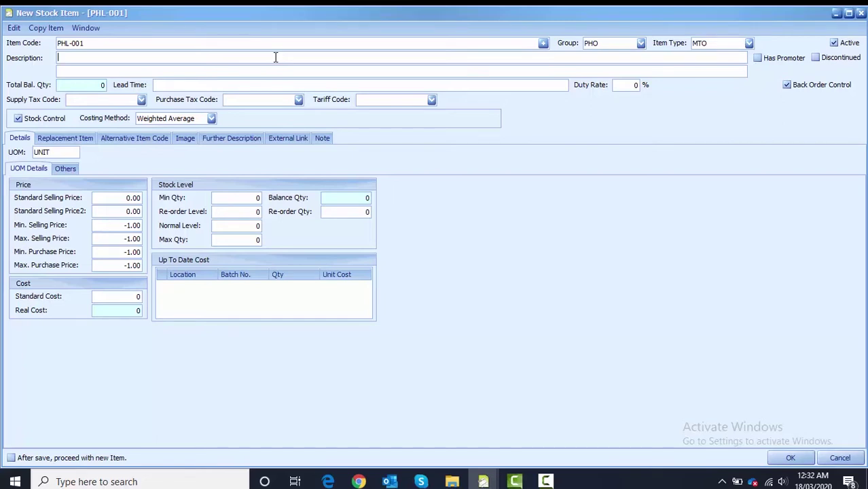
pyautogui.write('MTOROLA 501')
# - Review the costing method options and set the standard selling price of MTOROLA 501 to 900
pyautogui.click(214, 119)
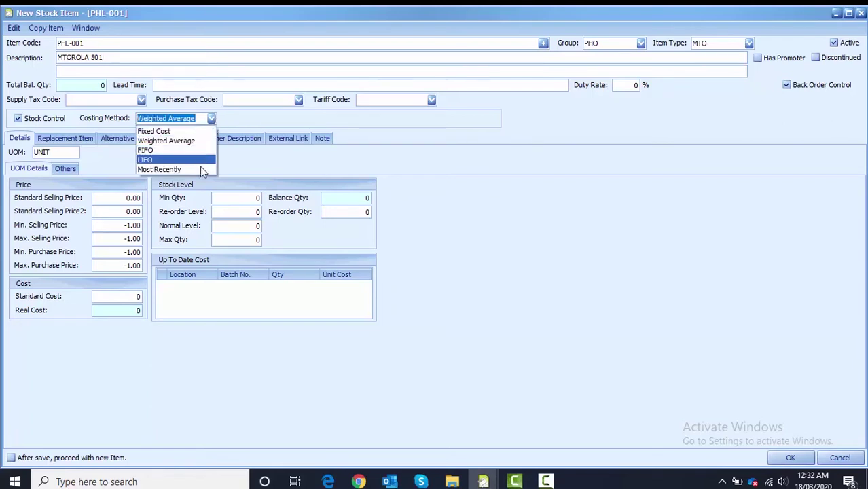
pyautogui.click(213, 119)
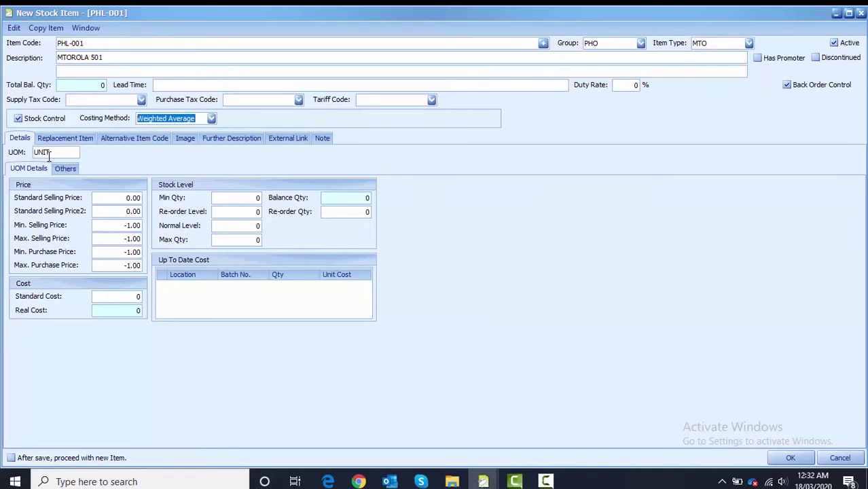
pyautogui.click(110, 198)
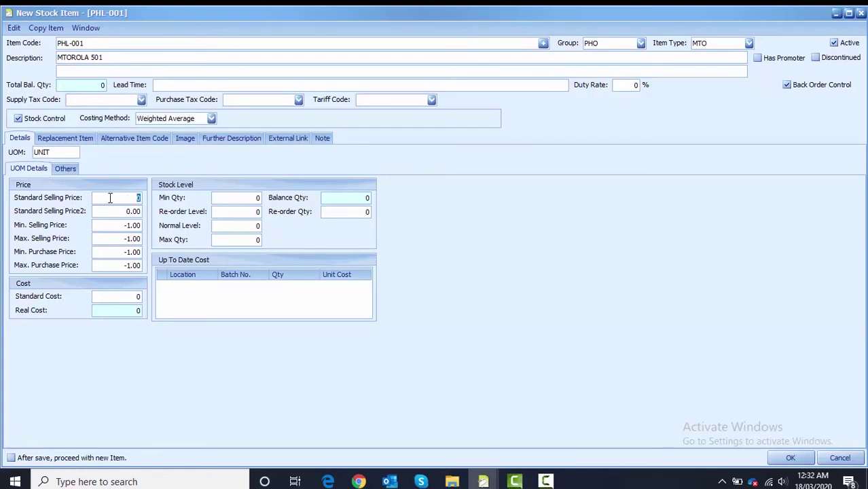
pyautogui.write('900')
# - Set min qty 20, re-order level 40, normal level 150, max qty 160 and re-order qty 100, and save with proceeding to a new item enabled
pyautogui.click(224, 198)
pyautogui.write('20')
pyautogui.click(233, 211)
pyautogui.write('40')
pyautogui.click(244, 226)
pyautogui.write('150')
pyautogui.click(252, 240)
pyautogui.write('160')
pyautogui.click(344, 210)
pyautogui.write('100')
pyautogui.click(14, 458)
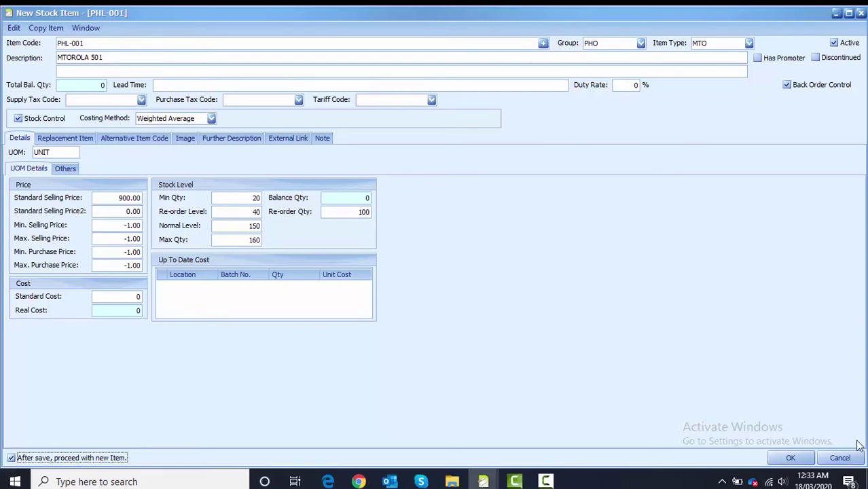
pyautogui.click(782, 458)
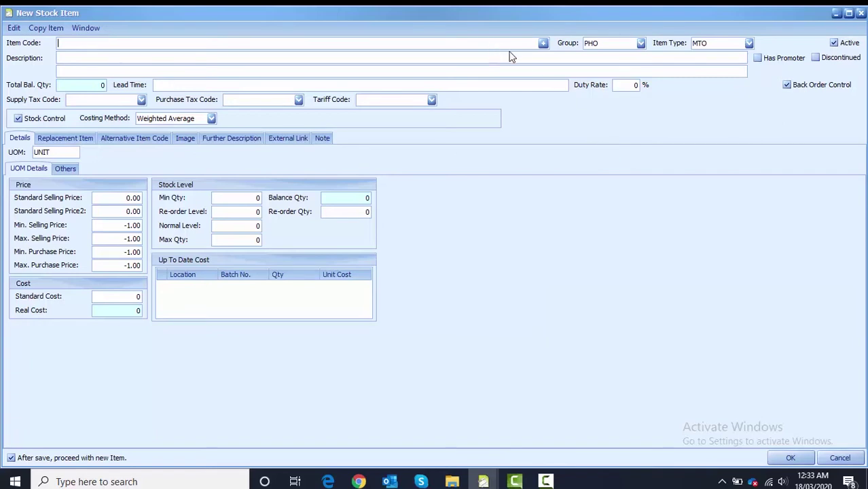
# - Generate the next item code, enter the description MTOROLA 509, and set its standard selling price to 1400
pyautogui.click(545, 44)
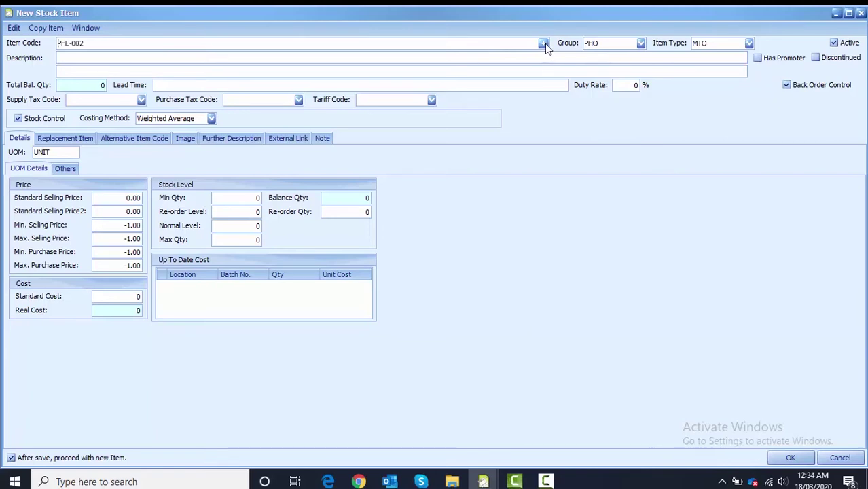
pyautogui.click(339, 57)
pyautogui.write('MTOROLA 509')
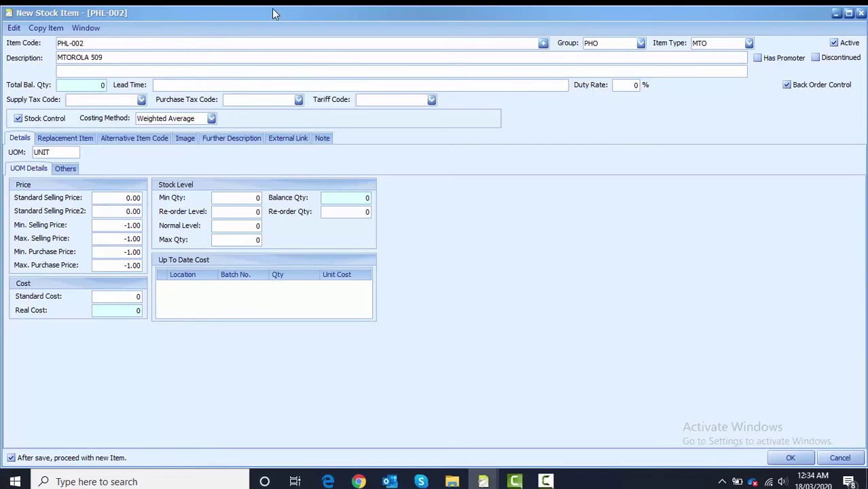
pyautogui.click(122, 199)
pyautogui.write('1400')
# - Fill in the stock levels of MTOROLA 509 with min qty 2, re-order level 5, max qty 20 and re-order qty 10, and save the item
pyautogui.click(252, 197)
pyautogui.write('2')
pyautogui.press('Tab')
pyautogui.write('5')
pyautogui.press('Tab')
pyautogui.write('1')
pyautogui.press('Tab')
pyautogui.write('20')
pyautogui.press('Tab')
pyautogui.press('Tab')
pyautogui.write('10')
pyautogui.click(789, 451)
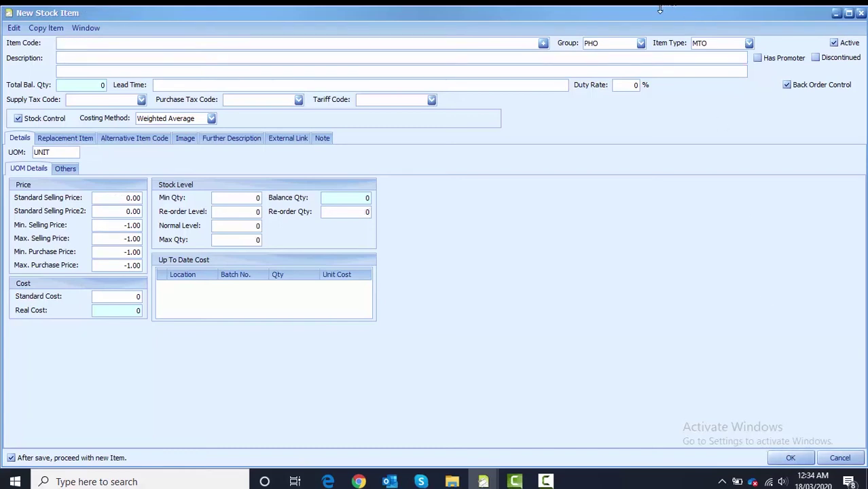
# - Start a phone item of type NAK with a generated item code, description NAKIA 1100 and standard selling price 1000
pyautogui.click(749, 44)
pyautogui.click(743, 72)
pyautogui.click(542, 44)
pyautogui.click(389, 57)
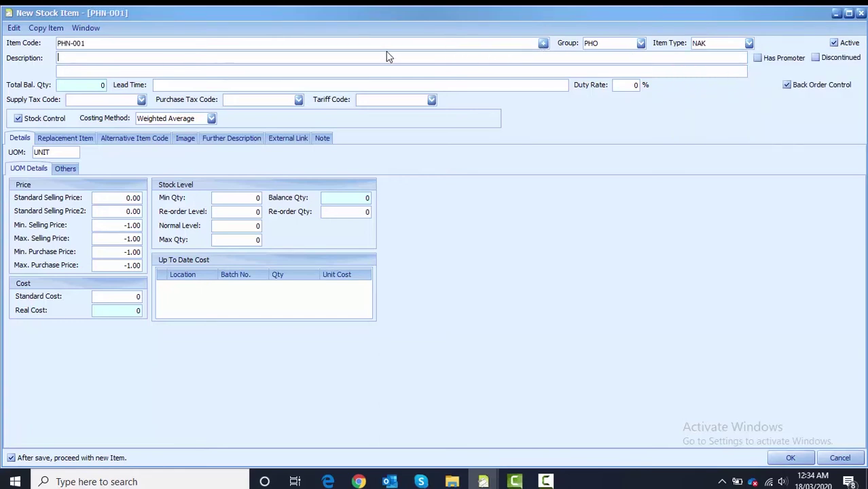
pyautogui.write('NAKAI')
pyautogui.press('BackSpace')
pyautogui.press('BackSpace')
pyautogui.write('OIA 1100')
pyautogui.click(136, 198)
pyautogui.write('1000')
# - Set NAKIA 1100 to min qty 5, re-order level 10, normal level 40, max qty 50 and re-order qty 30, and save it
pyautogui.click(252, 198)
pyautogui.write('5')
pyautogui.press('Tab')
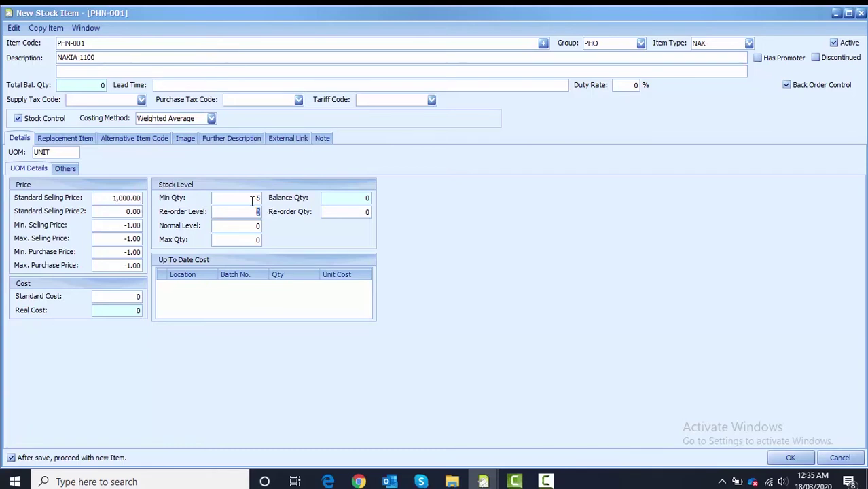
pyautogui.write('10')
pyautogui.press('Tab')
pyautogui.write('40')
pyautogui.press('Tab')
pyautogui.write('50')
pyautogui.press('Tab')
pyautogui.press('Tab')
pyautogui.write('30')
pyautogui.click(789, 458)
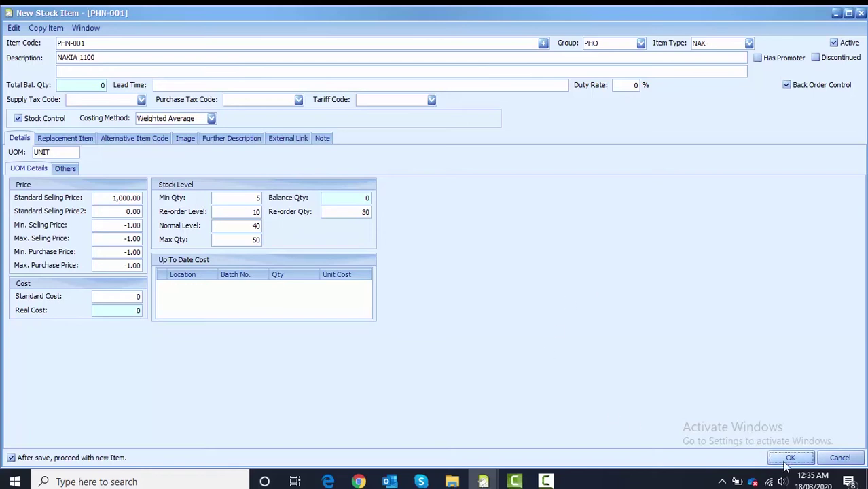
# - Generate the next NAK item code, enter the description NAKIA 1200, and set its standard selling price to 1200
pyautogui.click(543, 43)
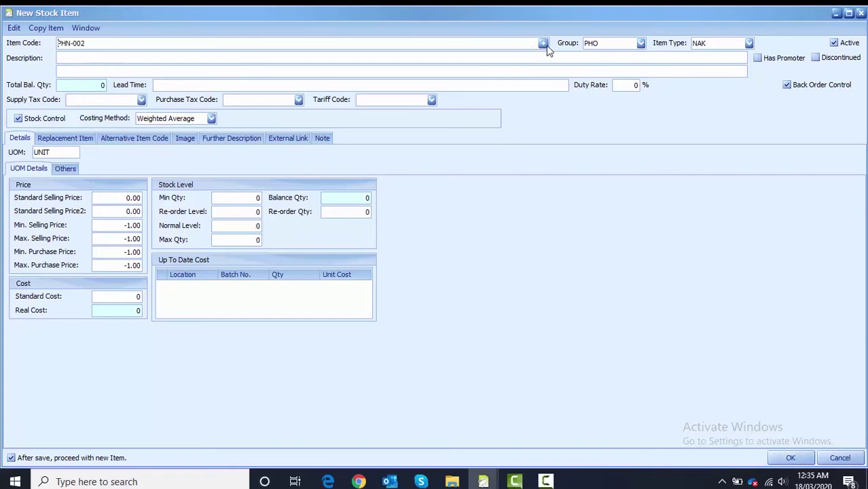
pyautogui.click(512, 57)
pyautogui.write('NAKIA 1200')
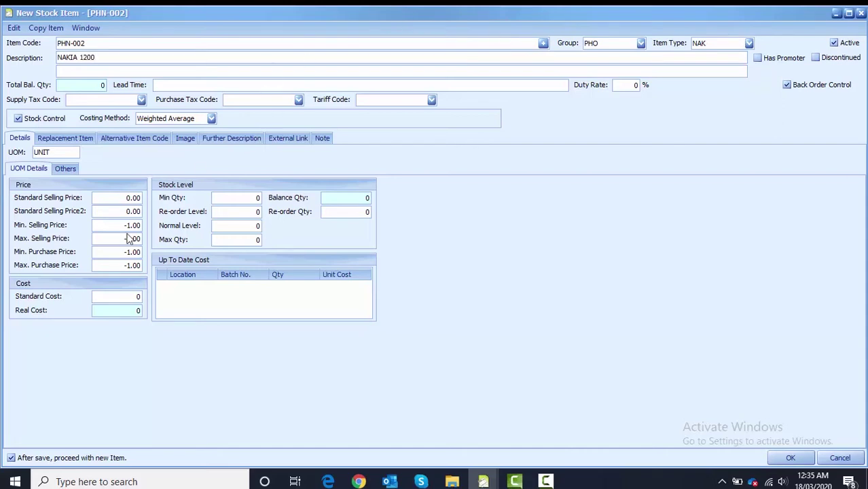
pyautogui.click(125, 198)
pyautogui.write('1200')
# - Fill in the stock levels of NAKIA 1200 with min qty 5, re-order level 10, max qty 50 and re-order qty 30, and save the item
pyautogui.click(255, 198)
pyautogui.write('5')
pyautogui.press('Tab')
pyautogui.write('10')
pyautogui.press('Tab')
pyautogui.write('4')
pyautogui.press('Tab')
pyautogui.write('50')
pyautogui.press('Tab')
pyautogui.press('Tab')
pyautogui.write('30')
pyautogui.click(801, 458)
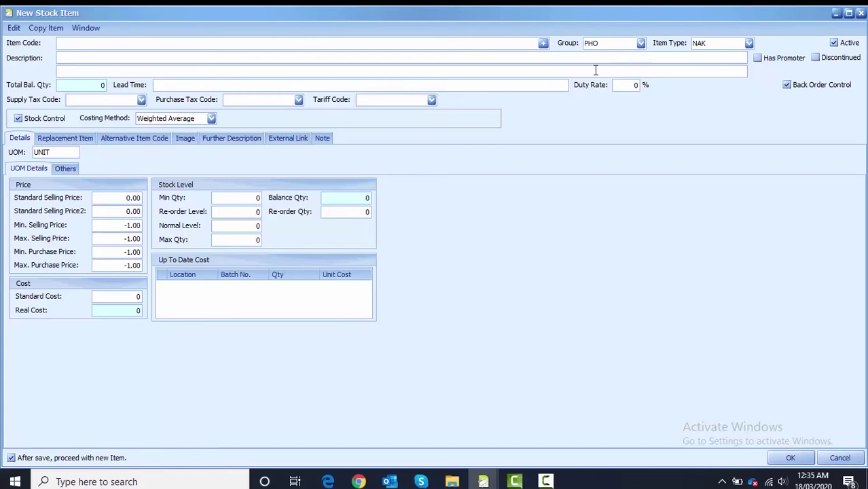
# - Start a phone item of type SAM with a generated item code, description SAMSONG 70 and standard selling price 1500
pyautogui.click(749, 43)
pyautogui.click(737, 88)
pyautogui.click(544, 44)
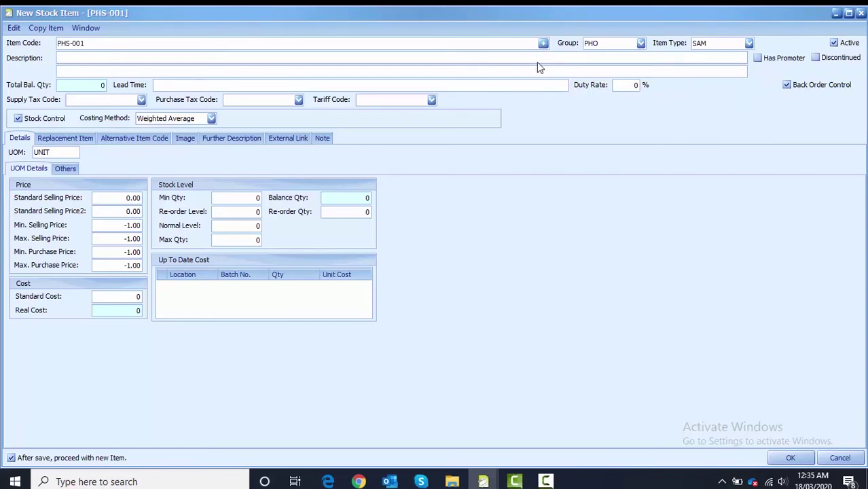
pyautogui.write('SAMSONG 70')
pyautogui.click(122, 197)
pyautogui.write('1500')
# - Set SAMSONG 70 to min qty 2, re-order level 5, normal level 15, max qty 20 and re-order qty 10, and save it
pyautogui.click(246, 196)
pyautogui.write('2')
pyautogui.press('Tab')
pyautogui.write('5')
pyautogui.press('Tab')
pyautogui.write('1')
pyautogui.press('Tab')
pyautogui.press('Tab')
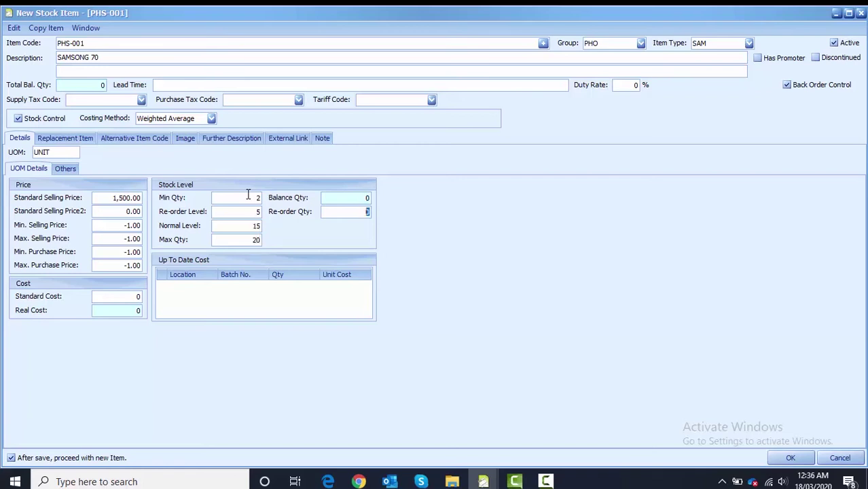
pyautogui.write('10')
pyautogui.click(793, 459)
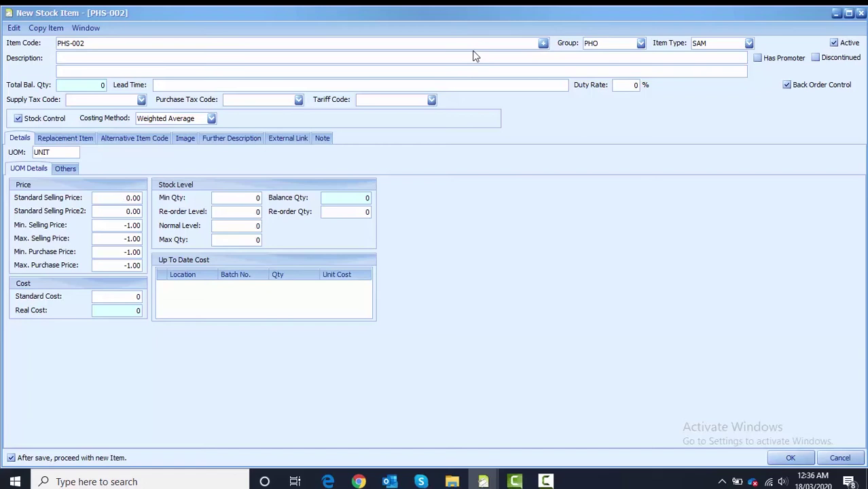
# - Enter the description SAMSONG 85 for the second SAM phone and set its standard selling price to 2000
pyautogui.write('SAMSONG 85')
pyautogui.click(121, 198)
pyautogui.write('2000')
# - Fill in the stock levels of SAMSONG 85, including min qty 2, normal level 15 and re-order qty 10, and save the item
pyautogui.click(259, 197)
pyautogui.write('2')
pyautogui.press('Tab')
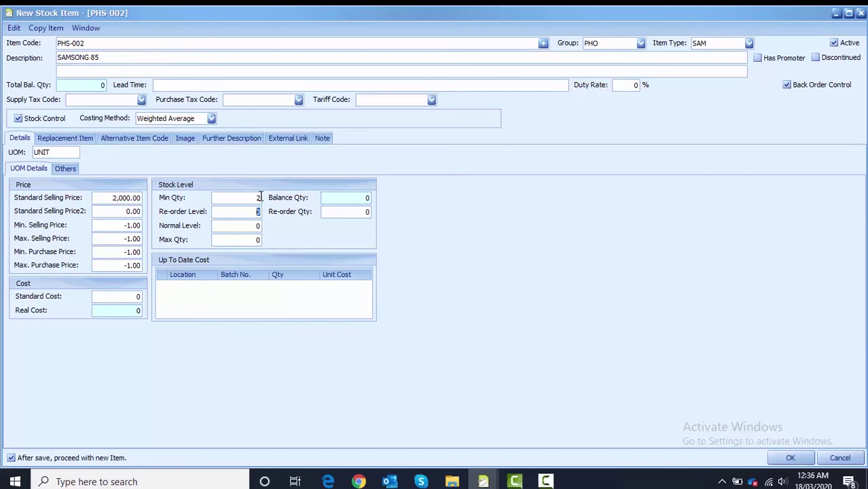
pyautogui.press('Tab')
pyautogui.write('15')
pyautogui.press('Tab')
pyautogui.write('2')
pyautogui.press('Tab')
pyautogui.write('10')
pyautogui.click(788, 458)
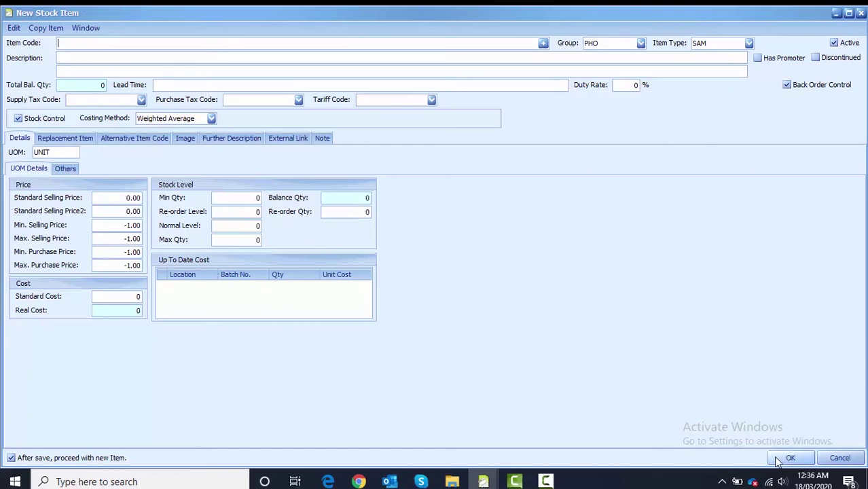
# - Start an item in group ACCE, type MTO, with a generated item code, description ACCESSORY MTOROLA 1 and standard selling price 30
pyautogui.click(641, 42)
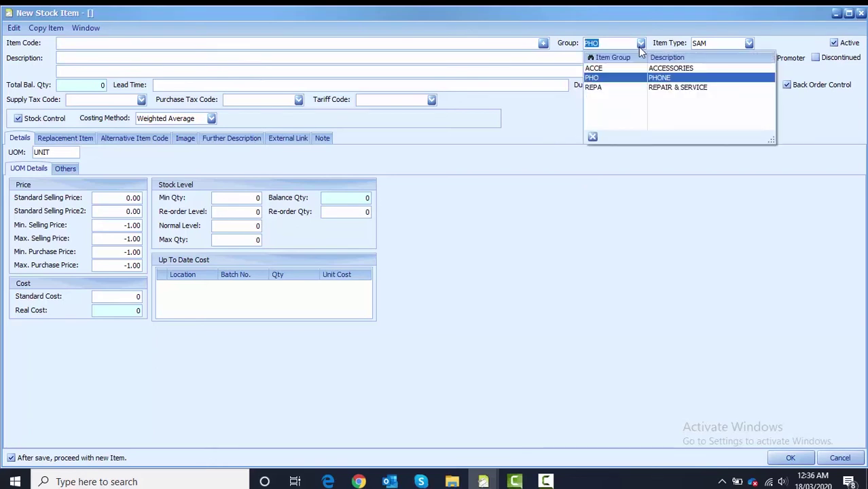
pyautogui.click(749, 42)
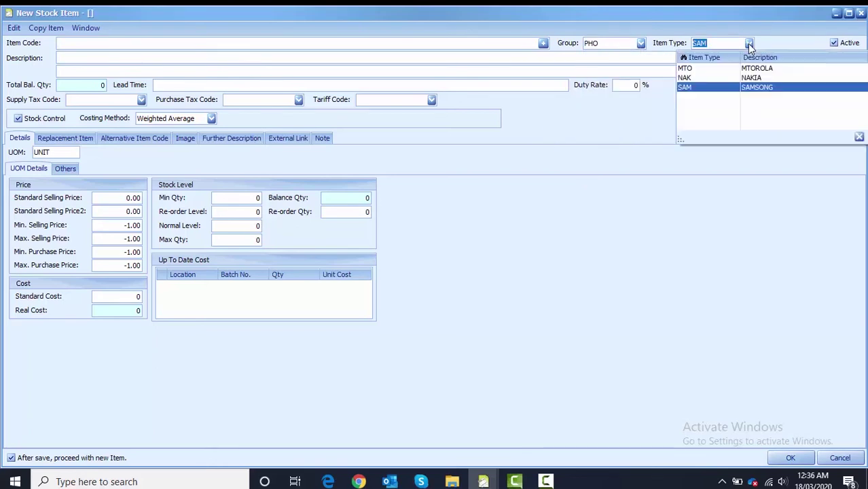
pyautogui.click(650, 46)
pyautogui.click(641, 43)
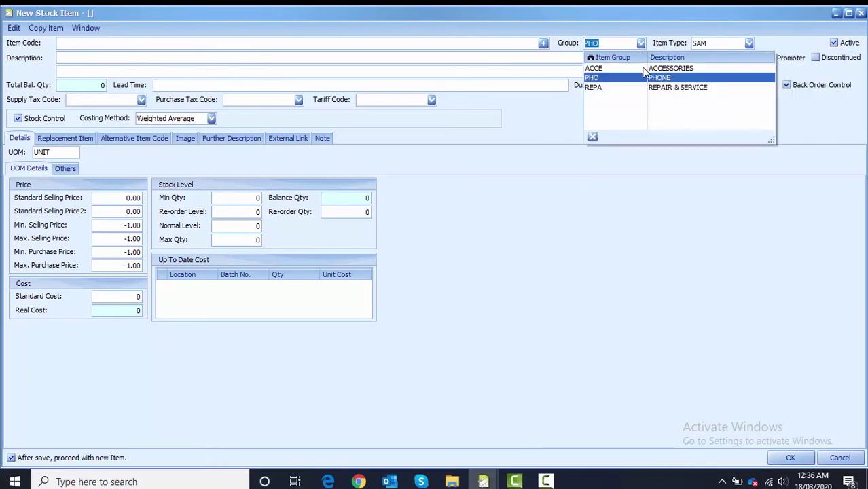
pyautogui.click(647, 68)
pyautogui.click(749, 43)
pyautogui.click(713, 68)
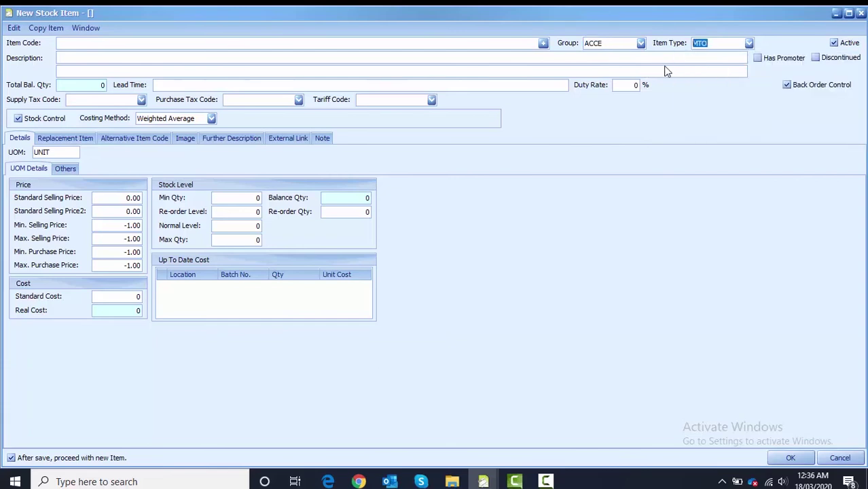
pyautogui.click(537, 60)
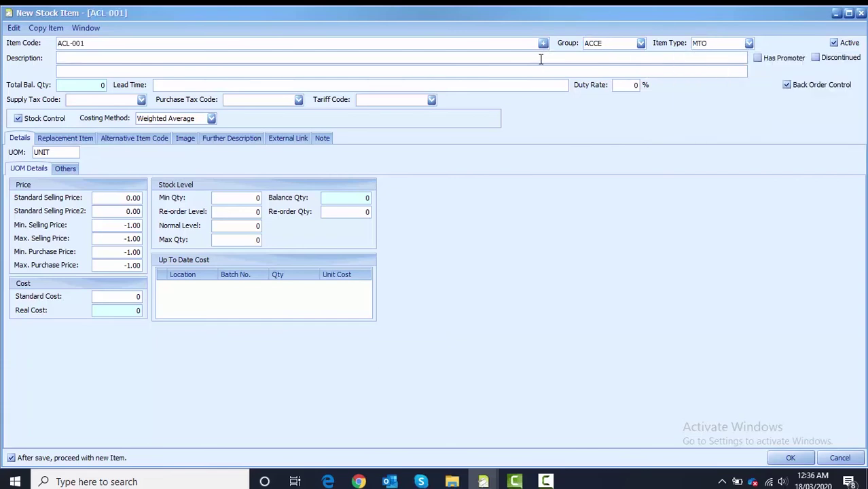
pyautogui.write('ACCESSORY MTOROLA 1')
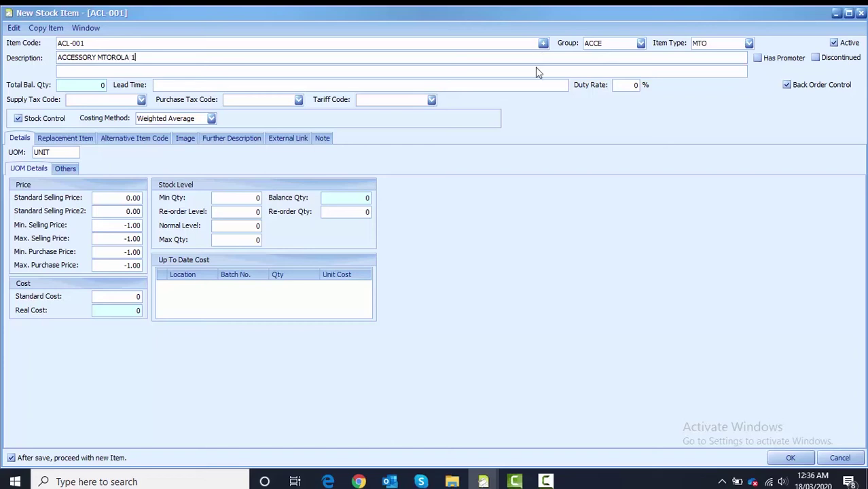
pyautogui.click(126, 198)
pyautogui.write('30')
# - Set ACCESSORY MTOROLA 1 to min qty 50, re-order level 100, normal level 300, max qty 350 and re-order qty 200, and save it
pyautogui.click(238, 198)
pyautogui.write('50')
pyautogui.press('Tab')
pyautogui.write('100')
pyautogui.press('Tab')
pyautogui.write('300')
pyautogui.press('Tab')
pyautogui.write('32')
pyautogui.press('BackSpace')
pyautogui.write('50')
pyautogui.press('Tab')
pyautogui.press('Tab')
pyautogui.write('200')
pyautogui.click(788, 459)
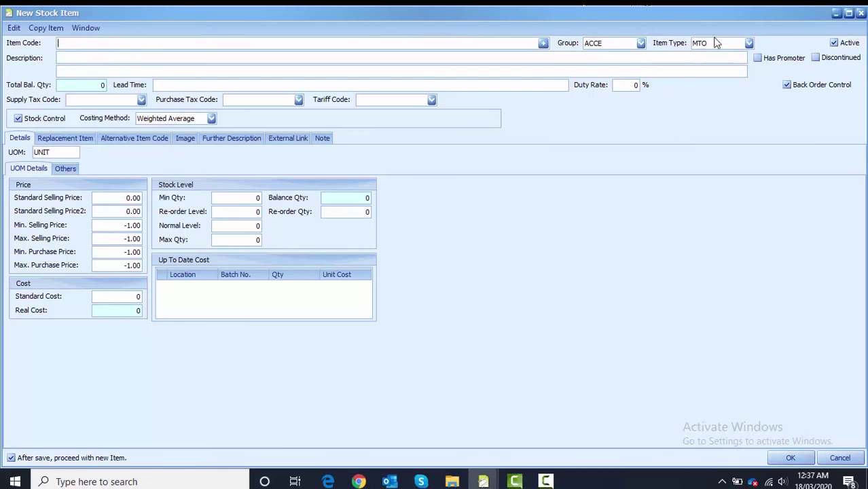
# - Start an ACCE item of type NAK with a generated item code, description ACCESSORY NAKIA 1 and standard selling price 20
pyautogui.click(749, 43)
pyautogui.click(743, 73)
pyautogui.click(545, 43)
pyautogui.click(318, 56)
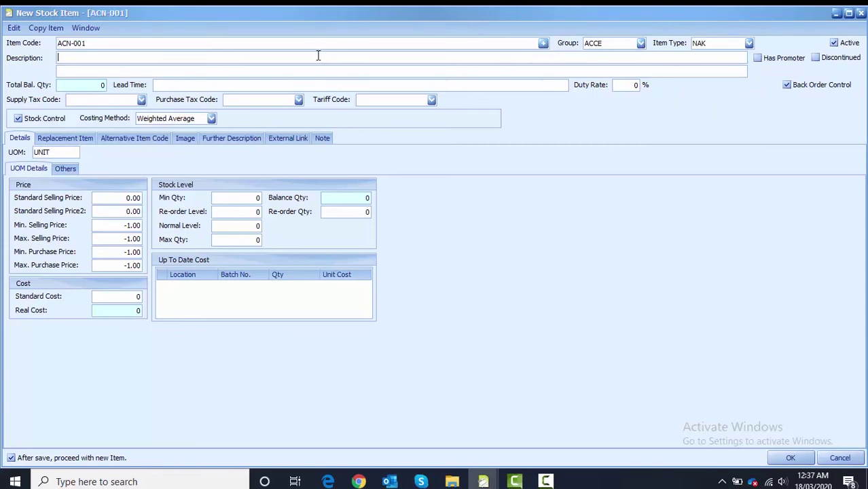
pyautogui.write('ACCESSORY NAKIA 1')
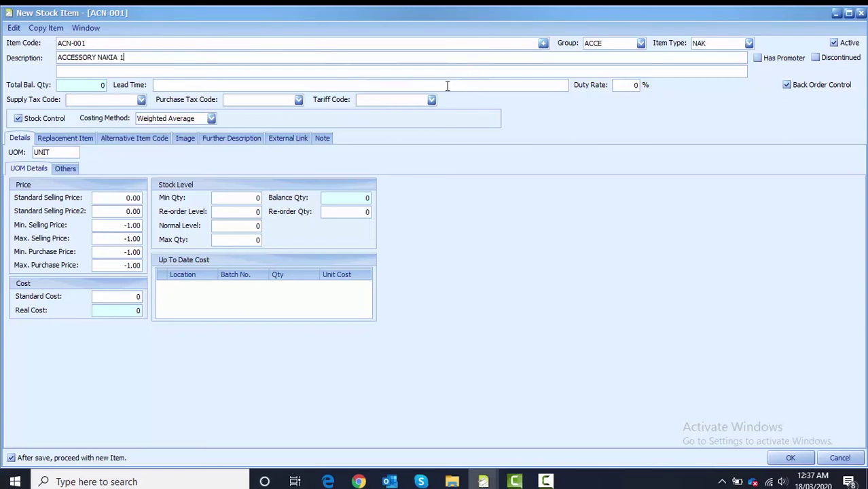
pyautogui.click(138, 198)
pyautogui.write('20')
# - Set ACCESSORY NAKIA 1 to min qty 10, re-order level 100, normal level 300, max qty 350 and re-order qty 200, and save it
pyautogui.write('10')
pyautogui.press('Tab')
pyautogui.write('100')
pyautogui.press('Tab')
pyautogui.write('300')
pyautogui.press('Tab')
pyautogui.write('350')
pyautogui.press('Tab')
pyautogui.press('Tab')
pyautogui.write('200')
pyautogui.click(788, 458)
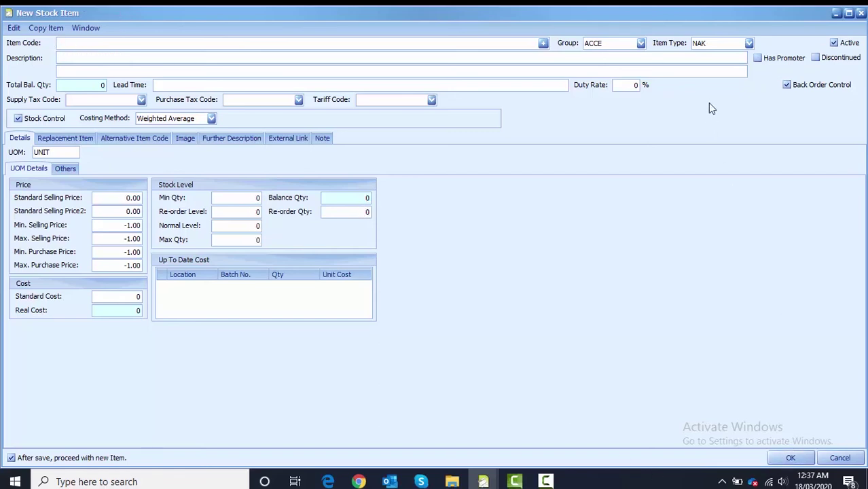
# - Start an ACCE item of type SAM with a generated item code, description ACCESSORY SAMSONG 1 and standard selling price 25
pyautogui.click(748, 43)
pyautogui.click(737, 86)
pyautogui.click(542, 43)
pyautogui.click(542, 58)
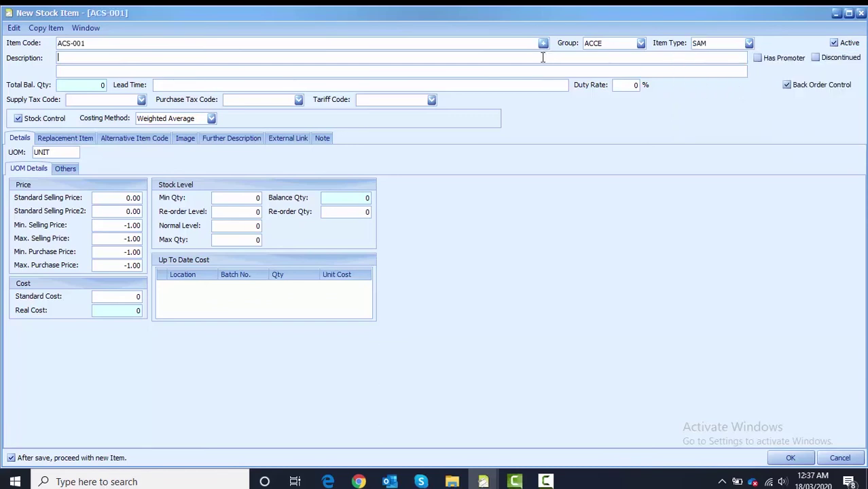
pyautogui.write('ACCESSORY SAMSONG ')
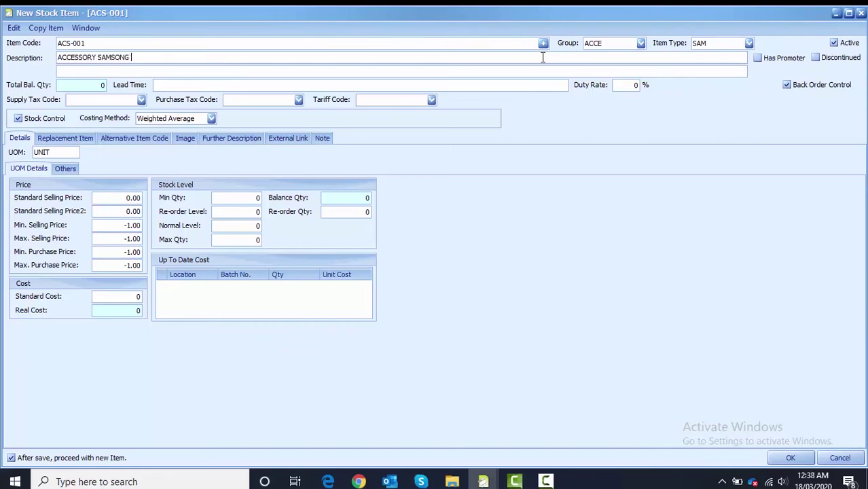
pyautogui.write('1')
pyautogui.click(136, 198)
pyautogui.write('25')
# - Set ACCESSORY SAMSONG 1 to min qty 50, re-order level 100, normal level 300, max qty 350 and re-order qty 200, and save it
pyautogui.click(223, 201)
pyautogui.write('50')
pyautogui.press('Tab')
pyautogui.write('100')
pyautogui.press('Tab')
pyautogui.write('300')
pyautogui.press('Tab')
pyautogui.write('350')
pyautogui.press('Tab')
pyautogui.press('Tab')
pyautogui.write('200')
pyautogui.click(790, 459)
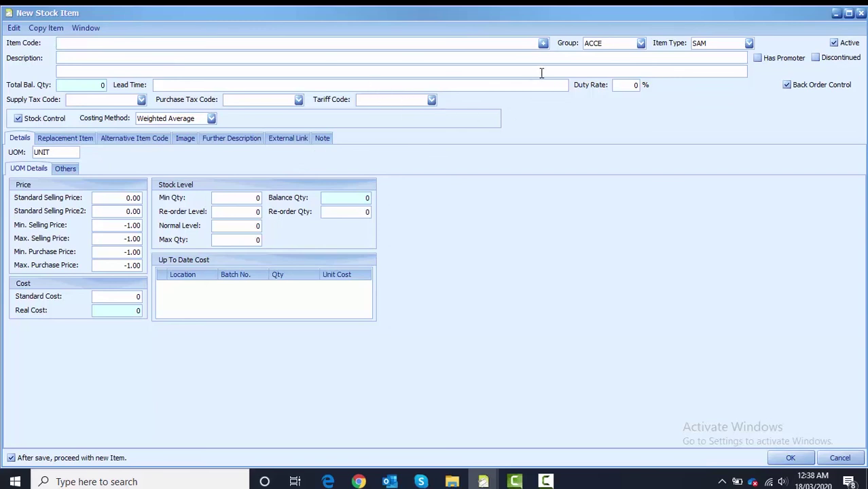
# - Start an item in group REPA with the item type left blank and generate its item code
pyautogui.click(641, 43)
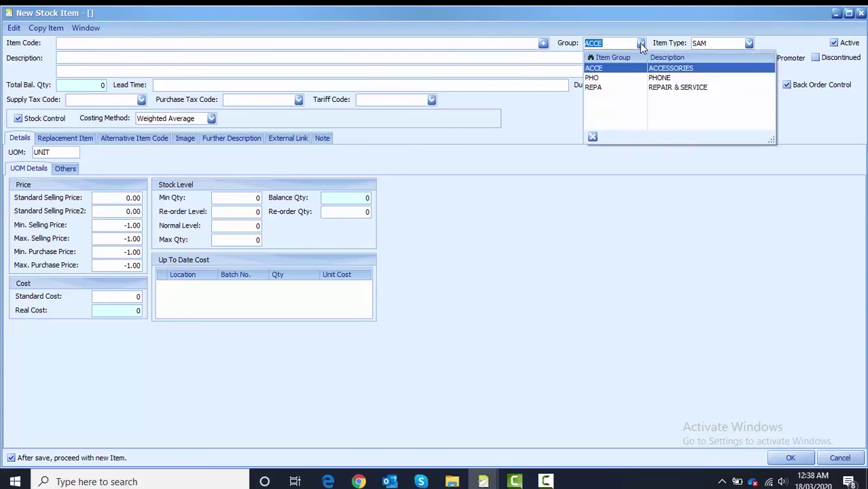
pyautogui.click(636, 87)
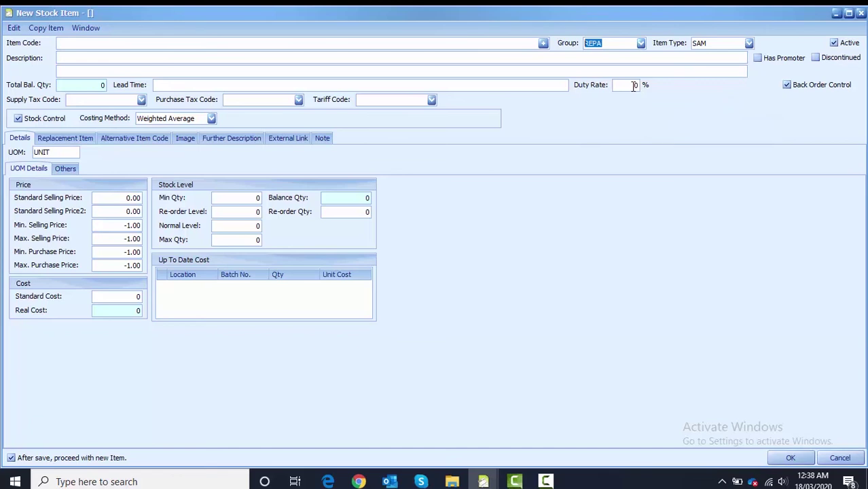
pyautogui.click(707, 43)
pyautogui.moveTo(714, 42); pyautogui.dragTo(681, 43)
pyautogui.press('BackSpace')
pyautogui.click(543, 44)
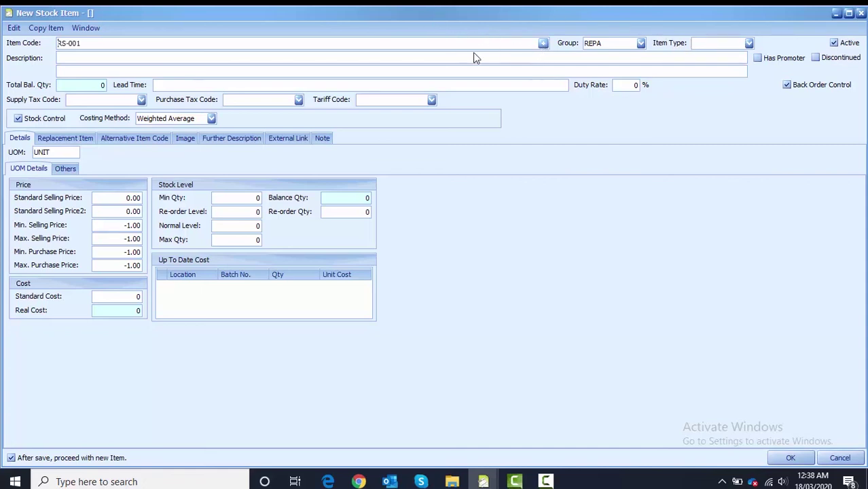
# - Enter the description REPAIR & SERVICE for the REPA item and set its standard selling price to 50
pyautogui.click(425, 57)
pyautogui.write('REPAOR')
pyautogui.press('BackSpace')
pyautogui.press('BackSpace')
pyautogui.write('IR ')
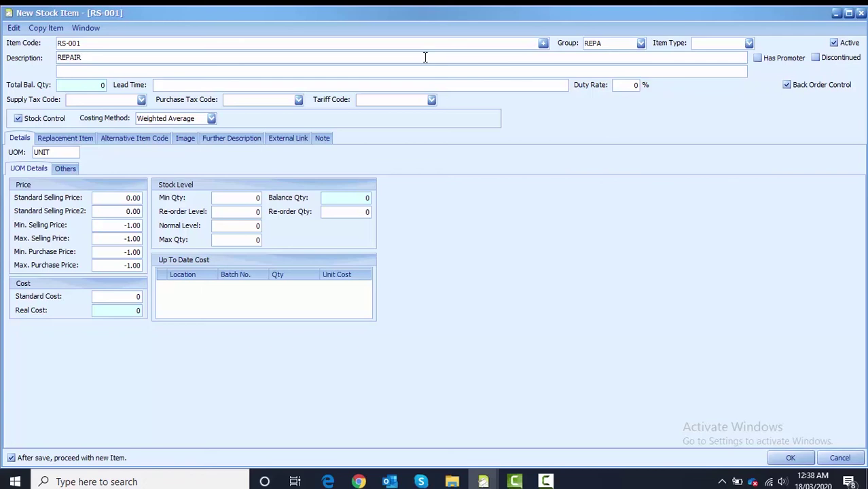
pyautogui.write('& SERVICE')
pyautogui.click(132, 196)
pyautogui.write('50')
# - Disable stock control for REPAIR & SERVICE, turn off proceeding with a new item after saving, and save the item
pyautogui.click(25, 125)
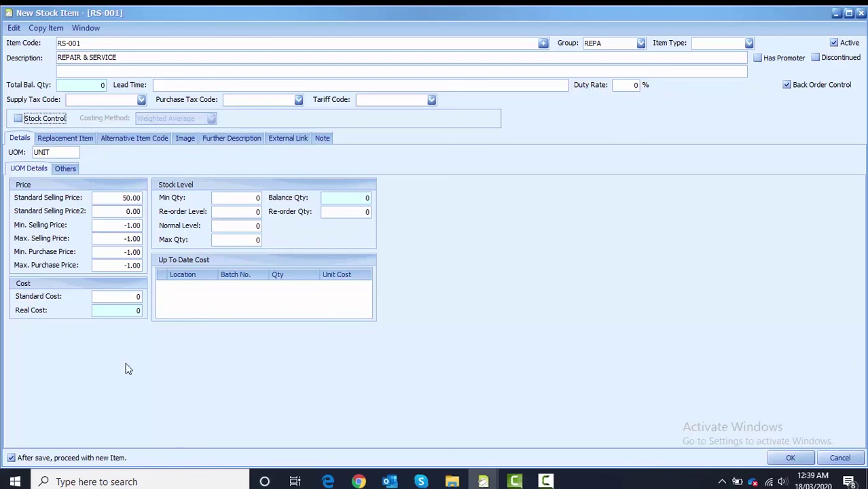
pyautogui.click(11, 458)
pyautogui.click(11, 458)
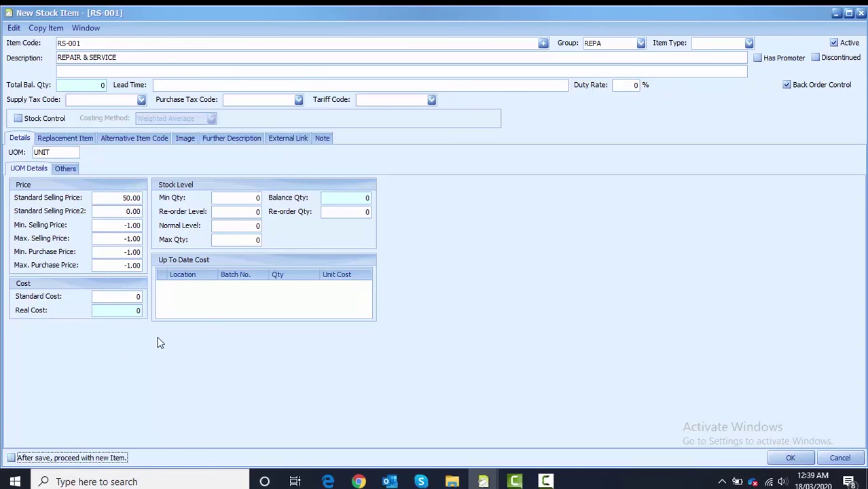
pyautogui.click(791, 459)
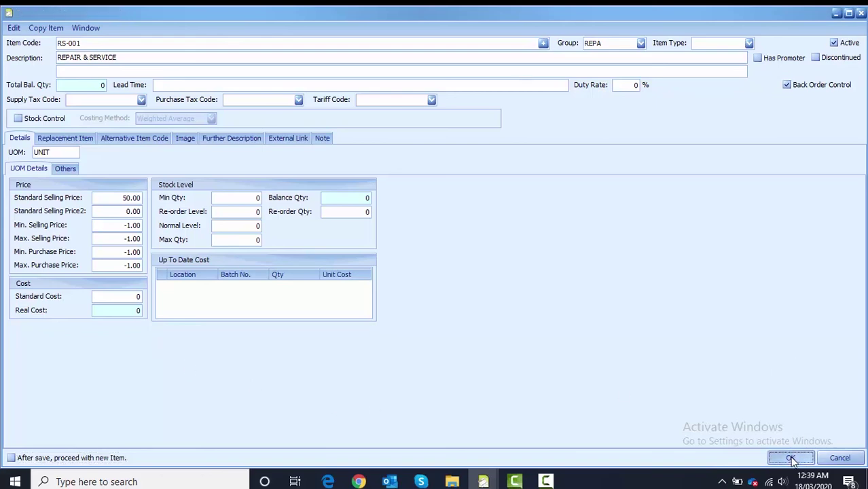